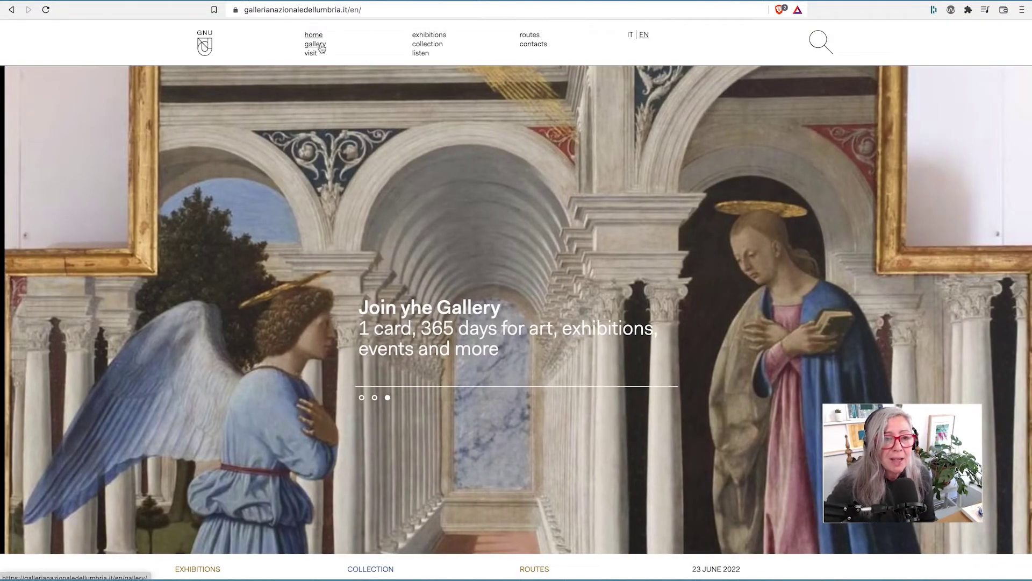
Open the gallery section of the gallerianazionaledellumbria.it homepage
left_click(322, 48)
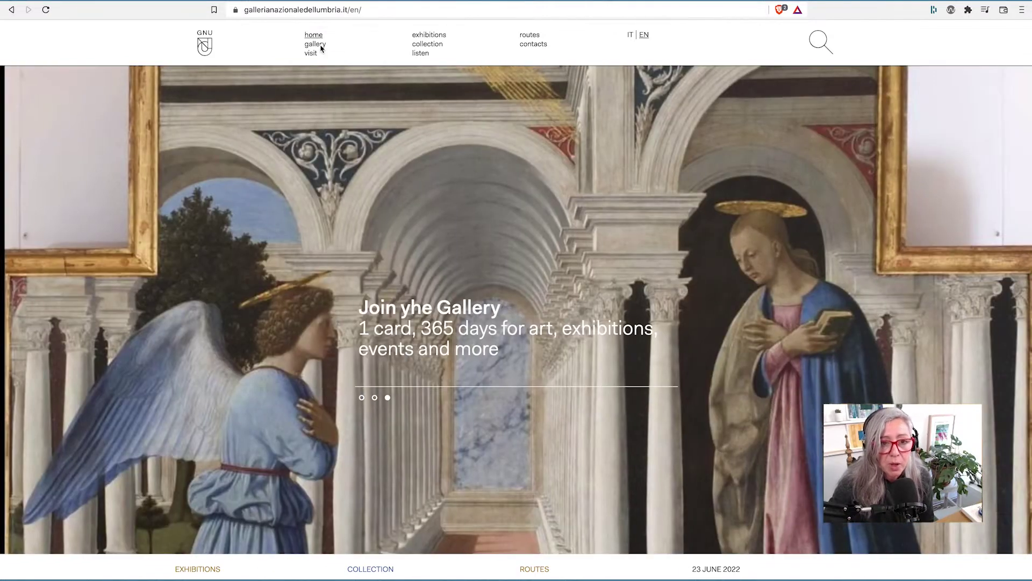
left_click(321, 48)
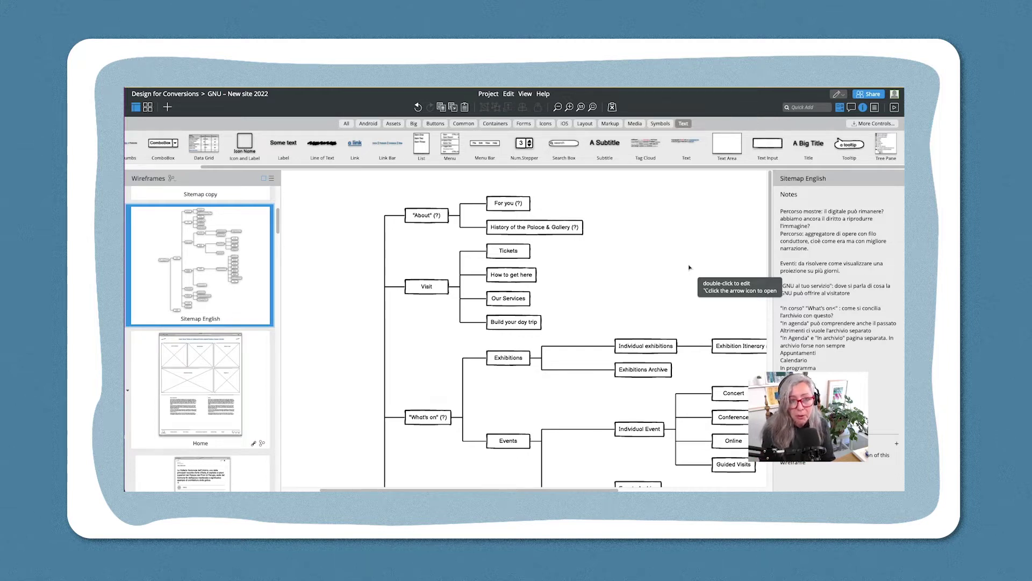
Replace the English sitemap on the canvas with the Home wireframe
left_click(256, 382)
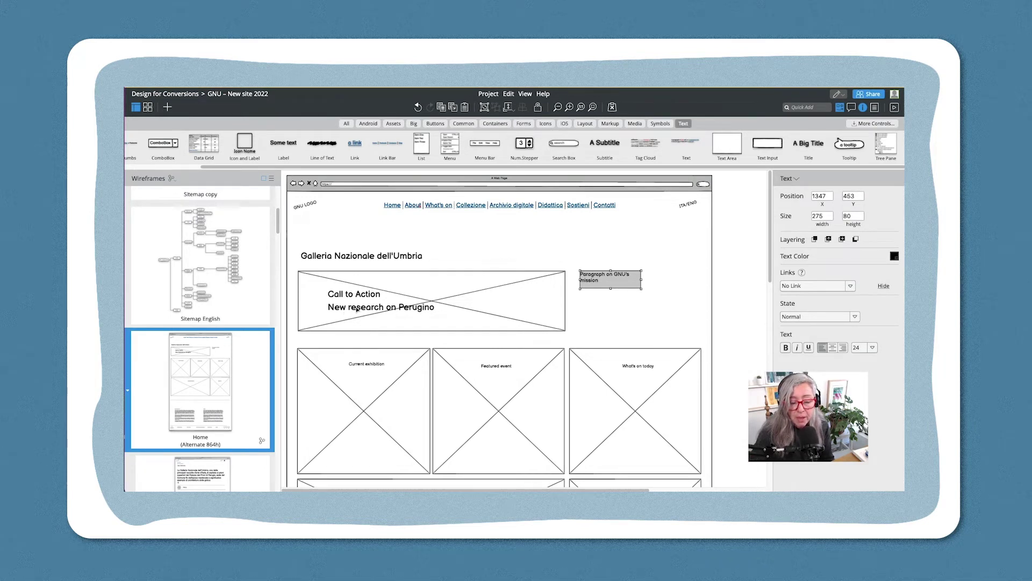
Select the Call to Action title on the alternate Home wireframe
left_click(357, 308)
scroll(382, 377, "down", 5)
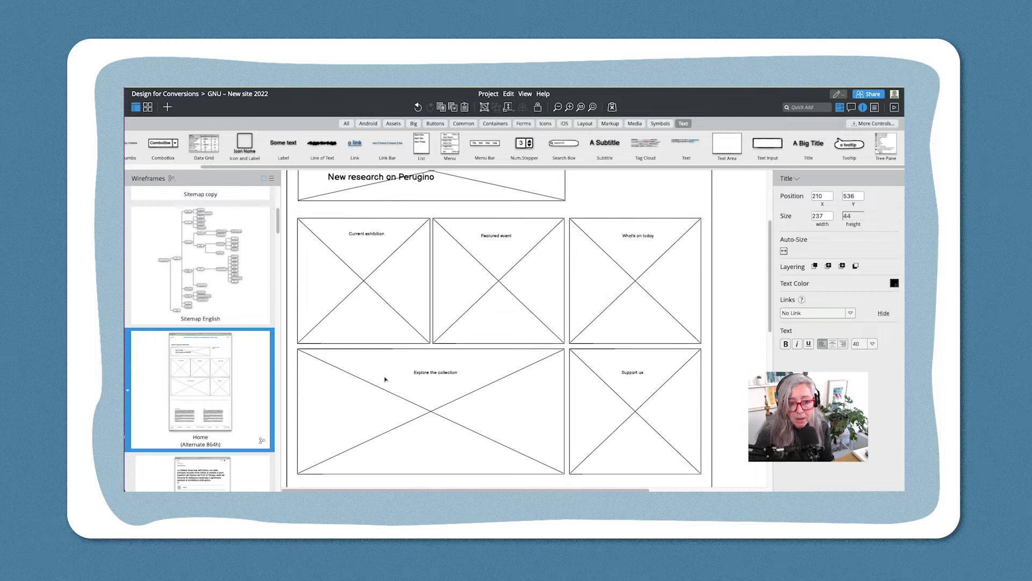
scroll(385, 379, "down", 2)
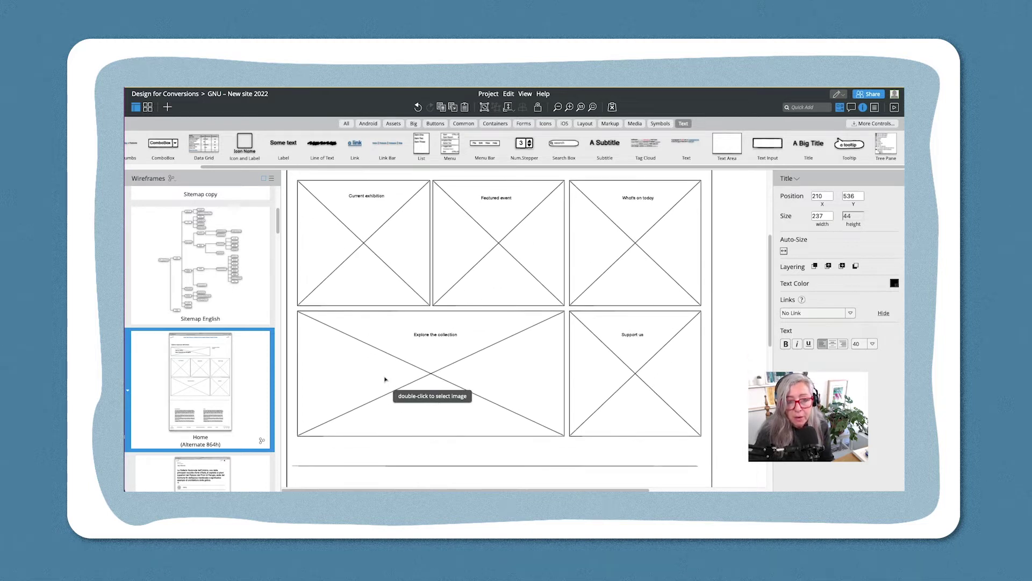
scroll(385, 379, "up", 4)
scroll(385, 379, "down", 3)
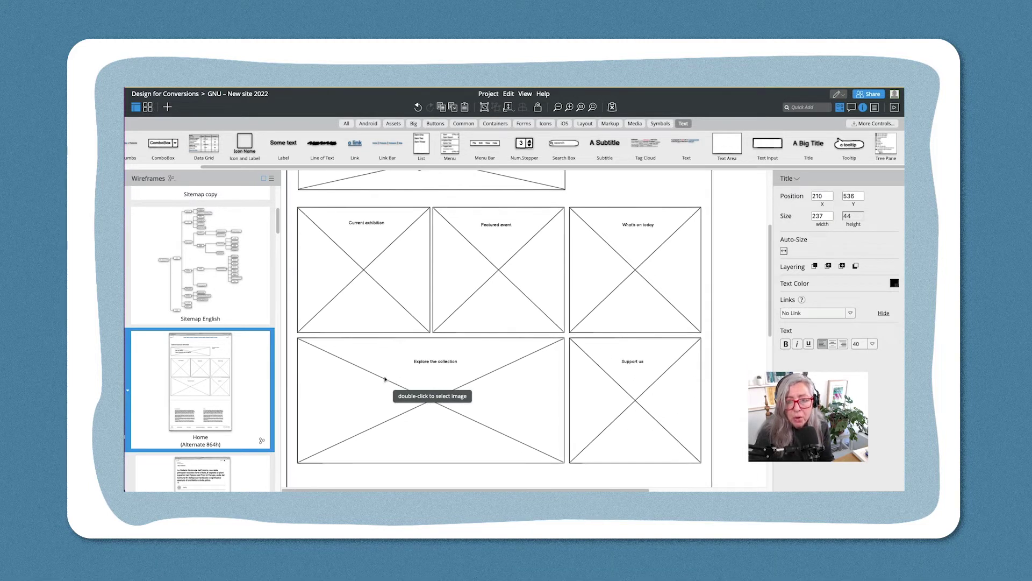
scroll(385, 379, "down", 2)
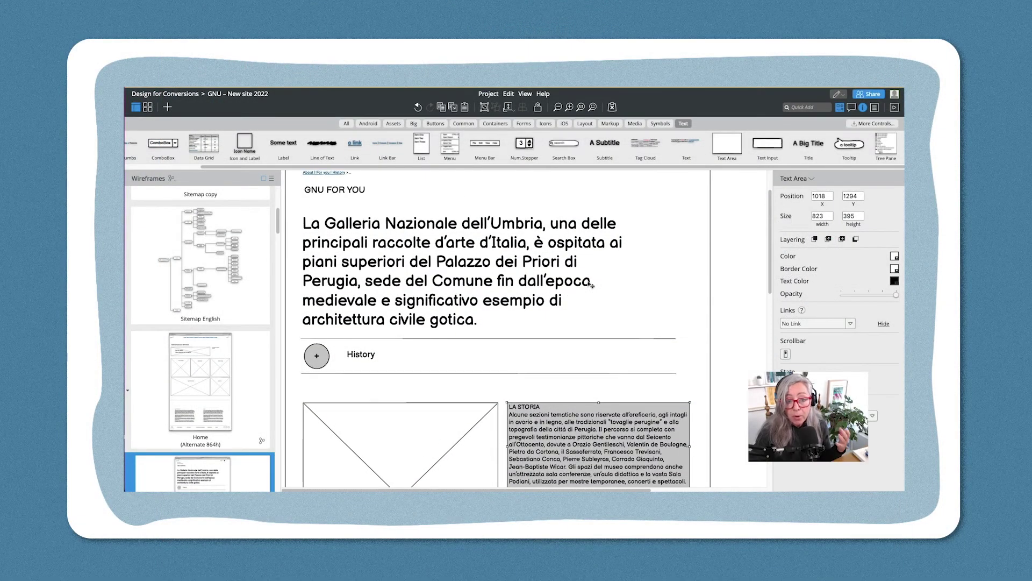
Scroll to the top of the About 'GNU FOR YOU' wireframe
scroll(591, 284, "up", 2)
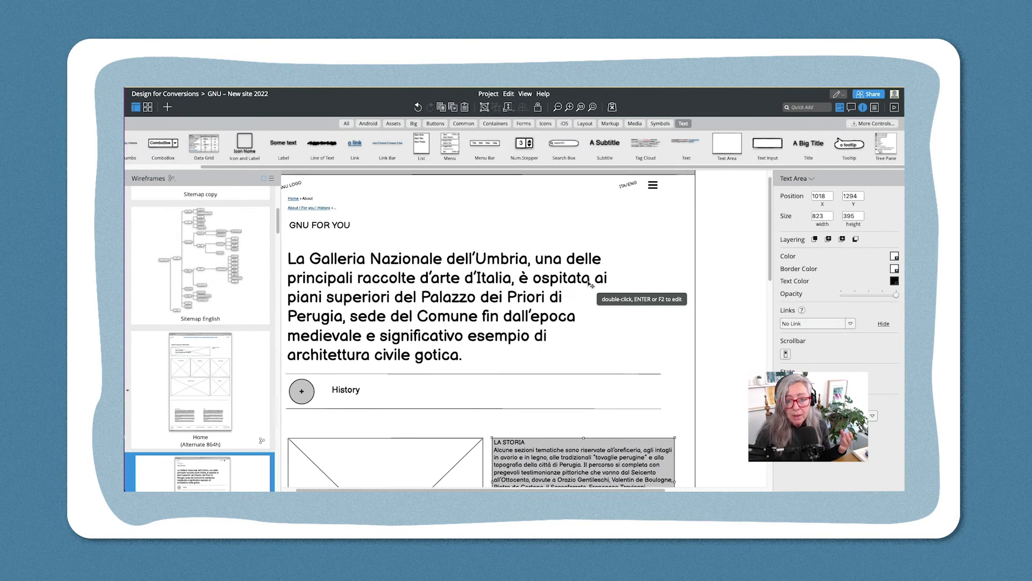
left_click(486, 293)
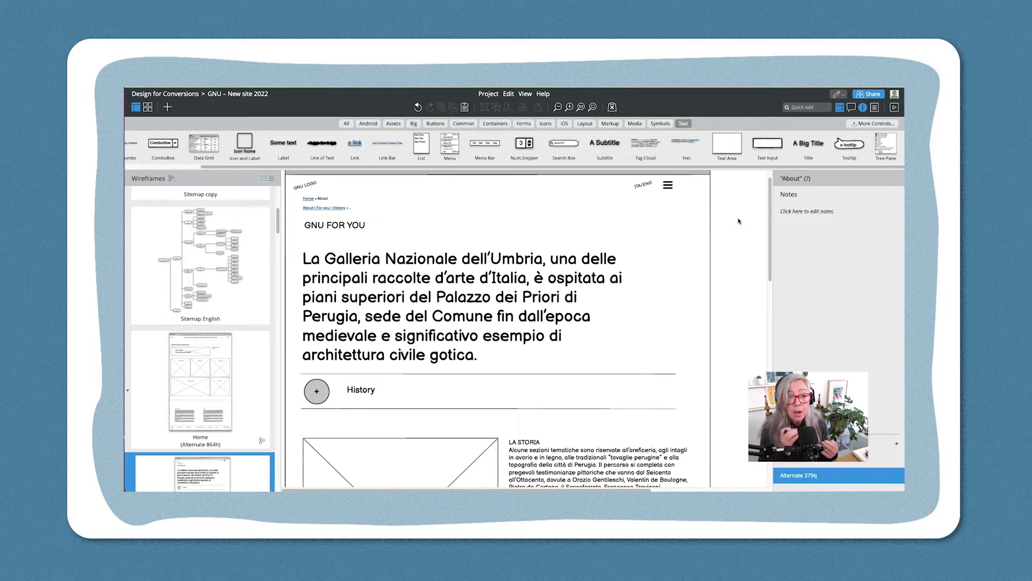
Reopen the Sitemap English wireframe, scroll back to its top, then return to Home
left_click(245, 252)
left_click_drag(769, 240, 763, 343)
scroll(764, 343, "down", 5)
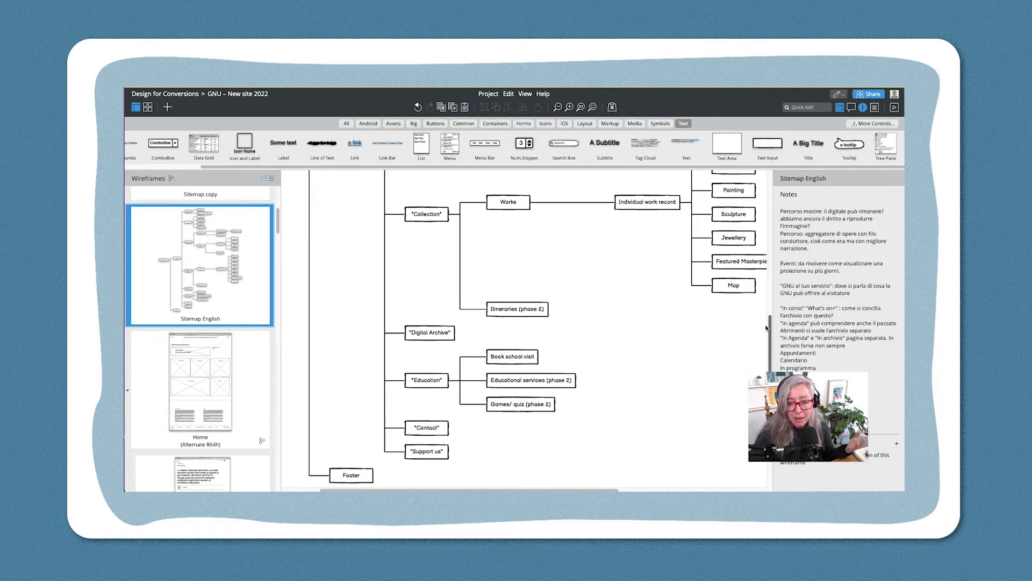
left_click_drag(768, 329, 770, 350)
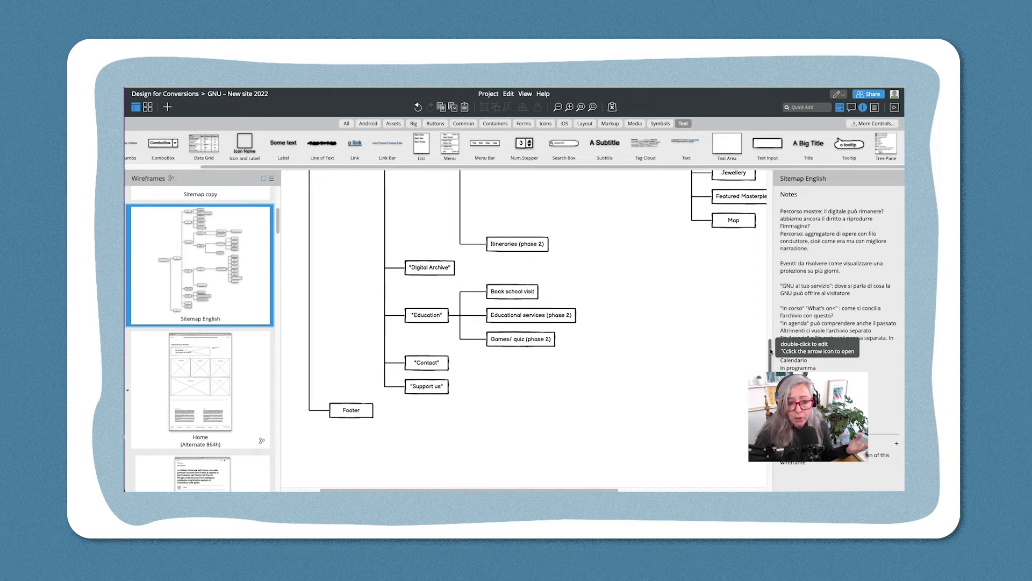
scroll(715, 350, "up", 1)
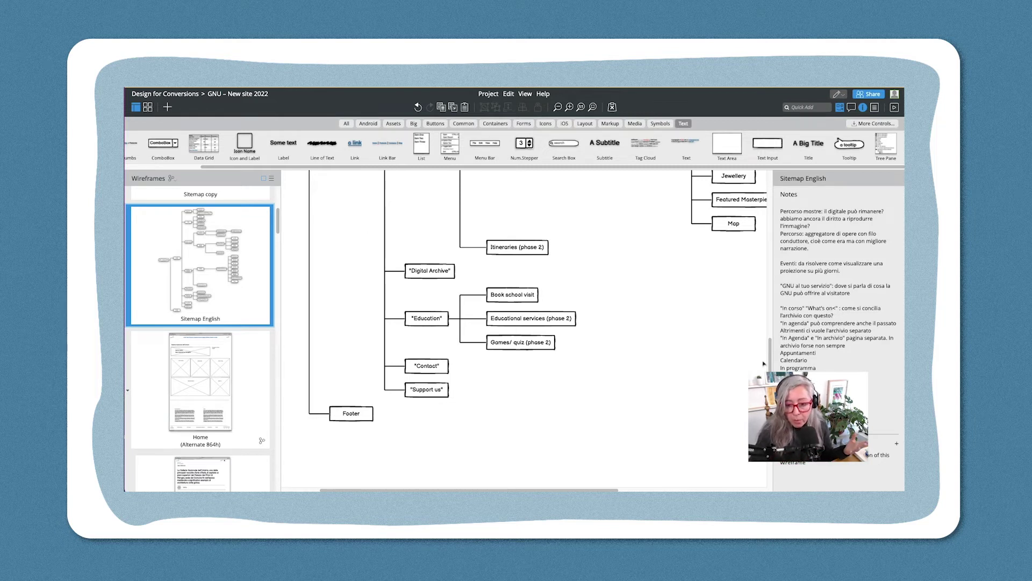
left_click_drag(769, 353, 769, 184)
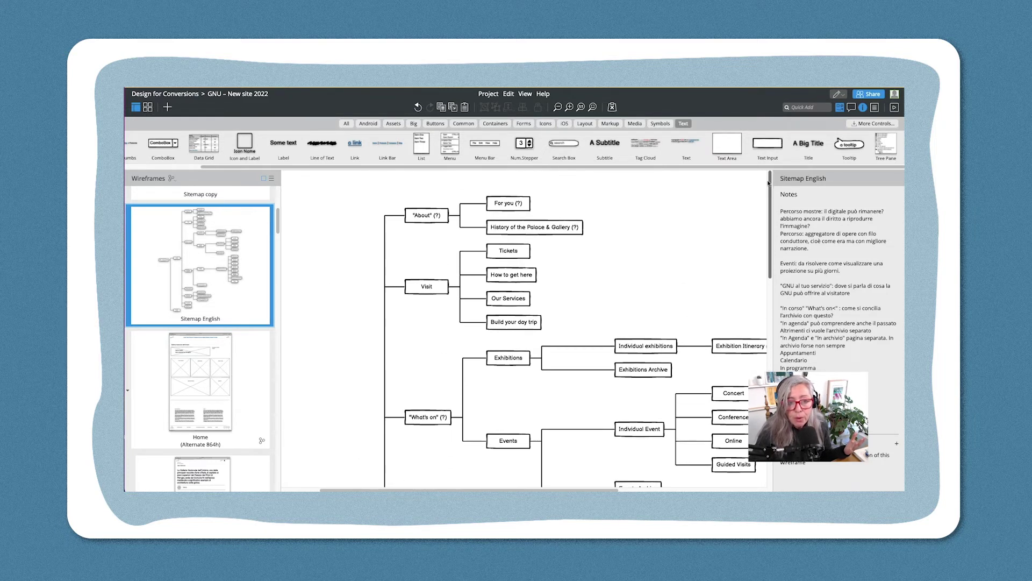
left_click(213, 371)
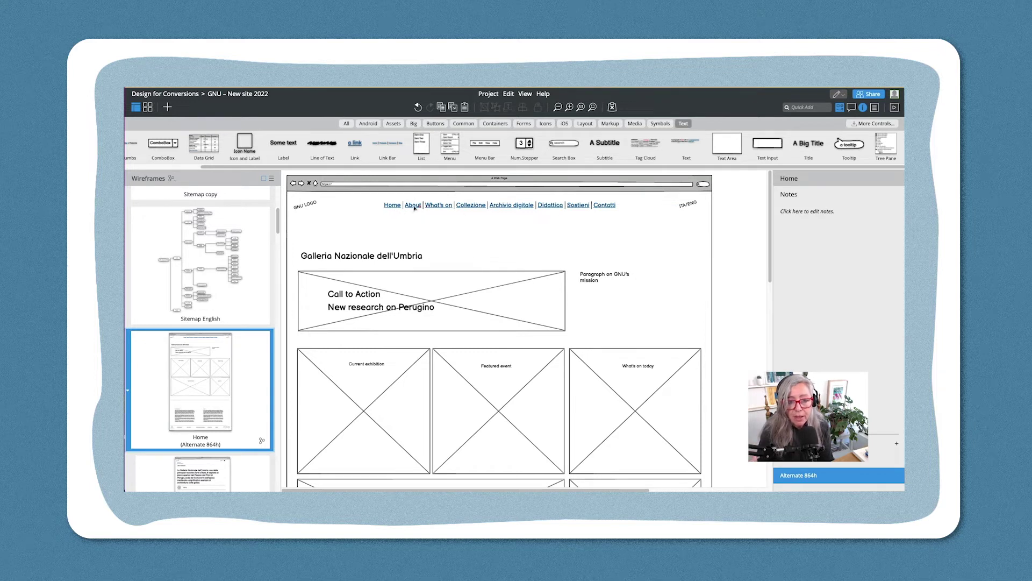
Scroll down through the Home (Alternate 864h) wireframe
scroll(565, 229, "down", 3)
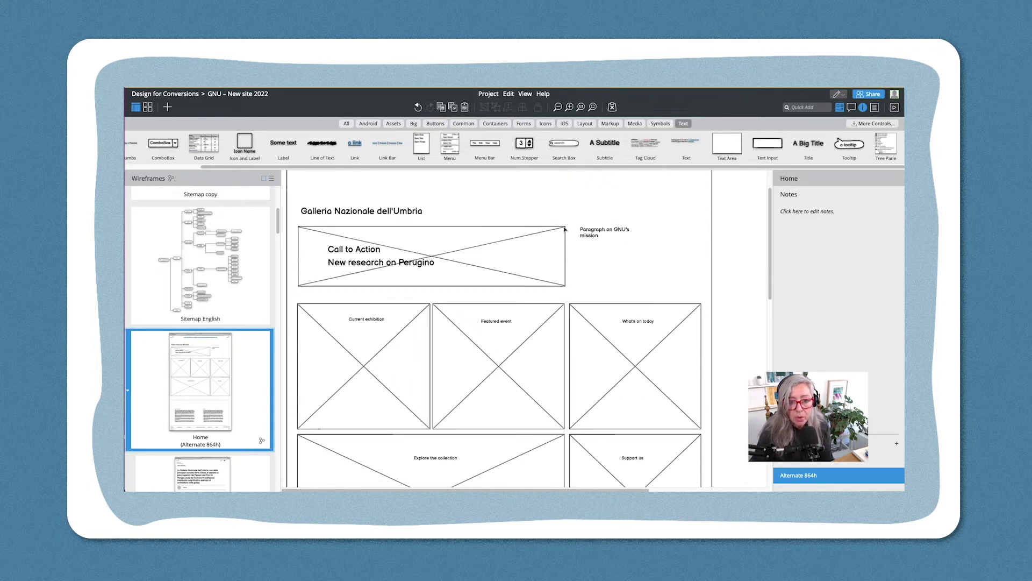
scroll(565, 229, "up", 3)
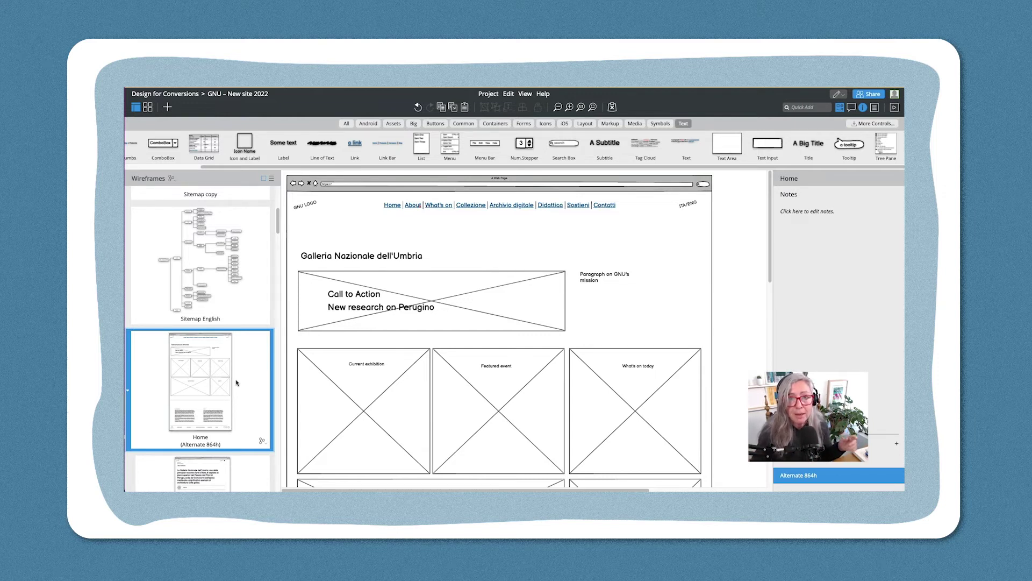
Show the About (?) wireframe with its GNU FOR YOU intro and History section
left_click(240, 472)
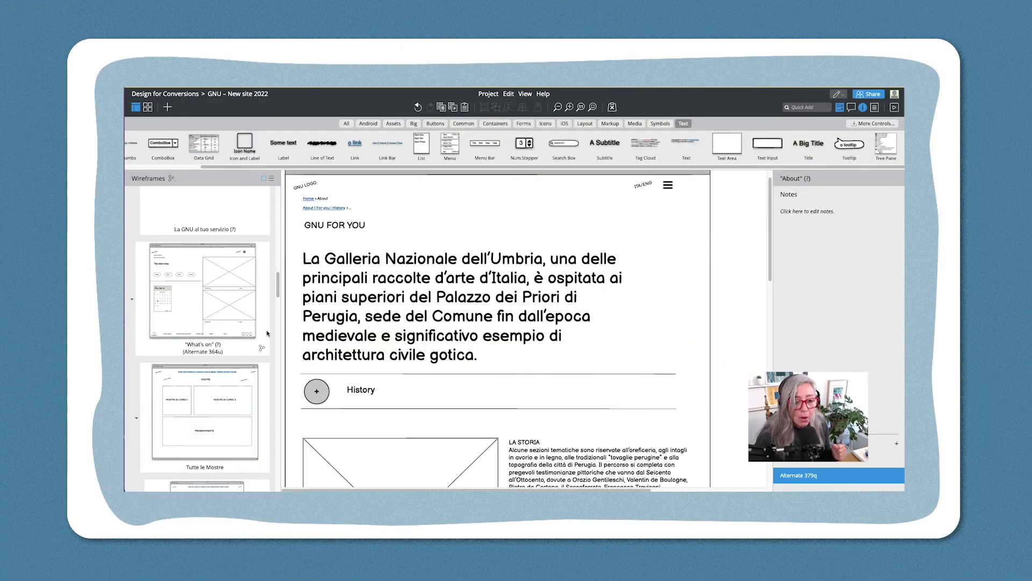
Open What's on, preview Alternate 359e, then go back to the official version
left_click(227, 354)
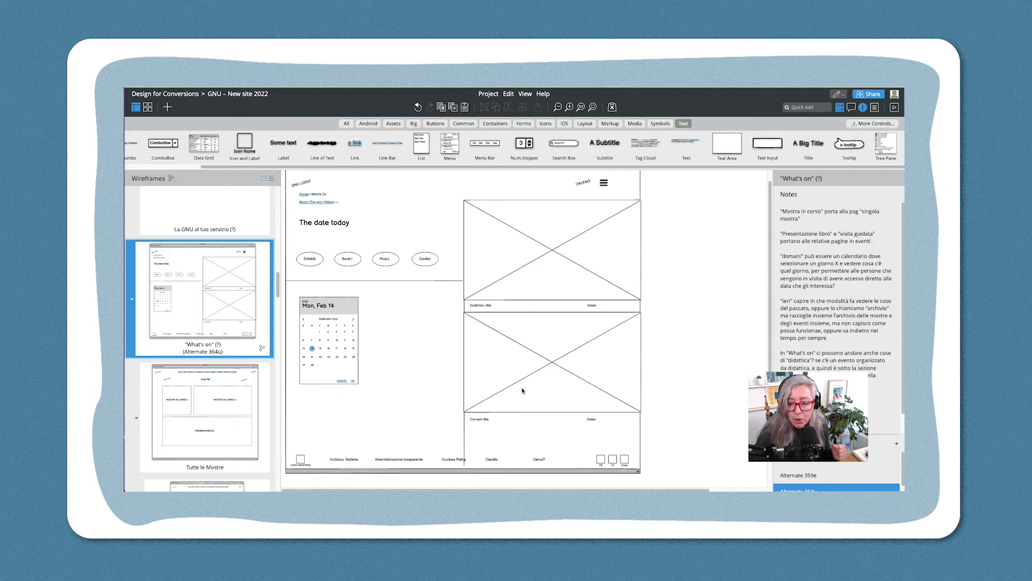
left_click(805, 476)
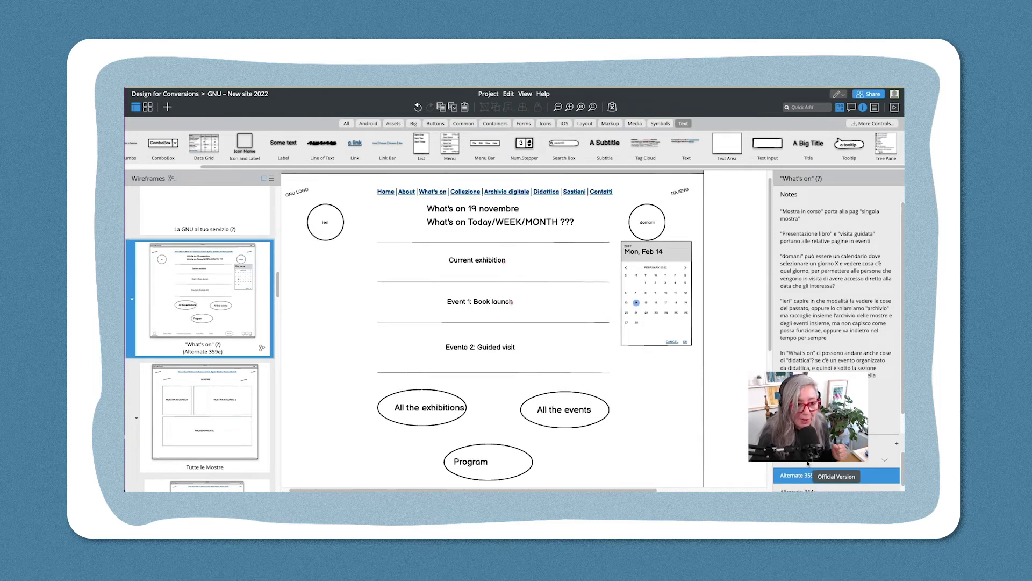
left_click(807, 461)
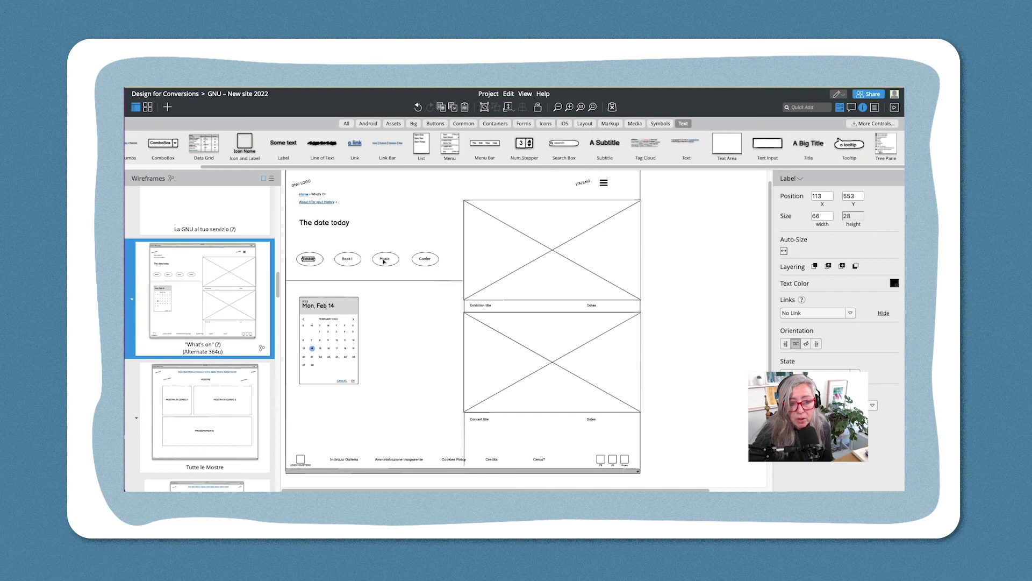
left_click(385, 259)
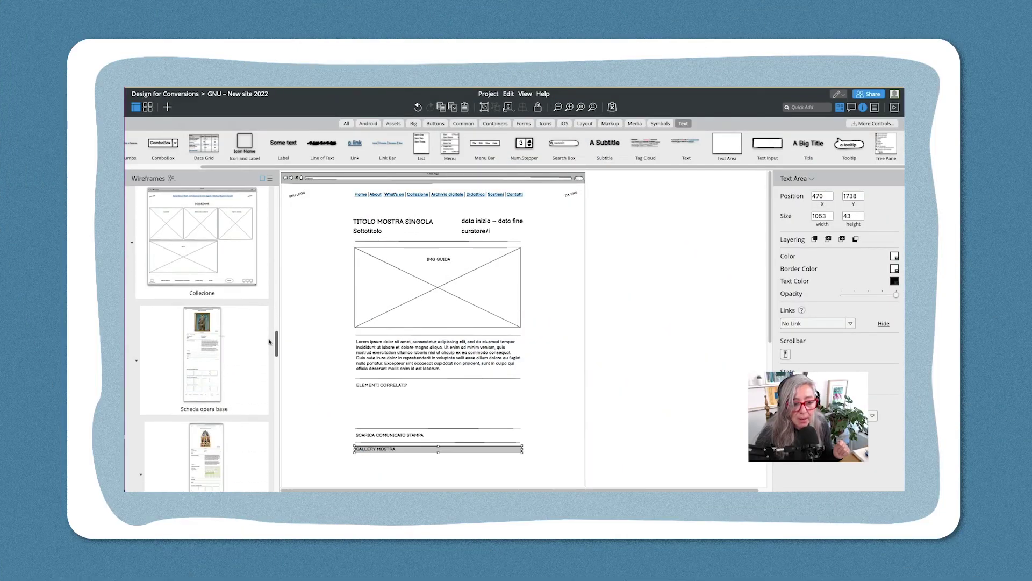
Scroll down the exhibition wireframe and switch to the Collezione wireframe
scroll(264, 336, "down", 2)
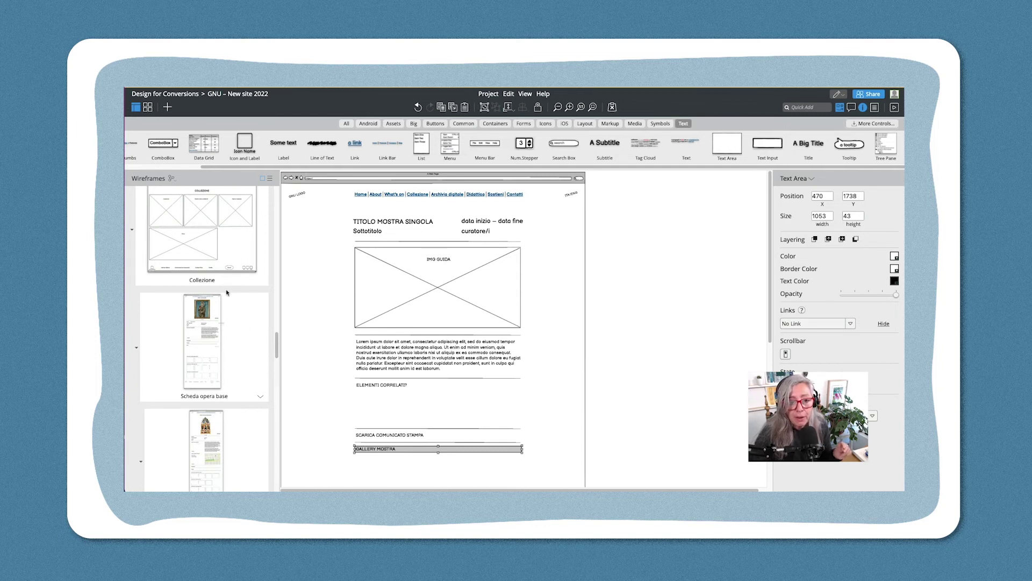
left_click(242, 261)
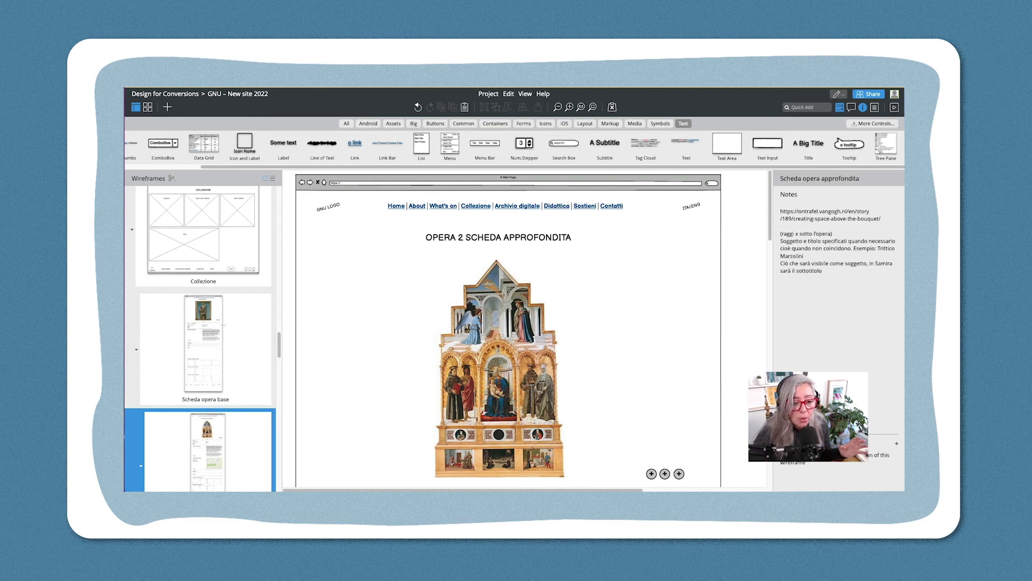
Select then deselect the browser window frame, and open the Sitemap English page
scroll(202, 339, "up", 5)
scroll(201, 339, "up", 10)
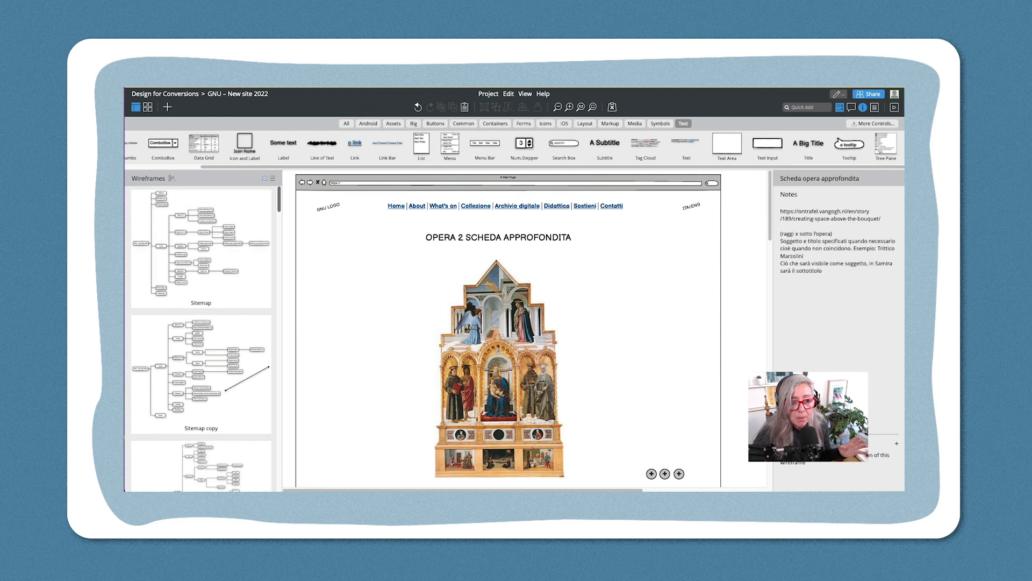
scroll(202, 338, "down", 5)
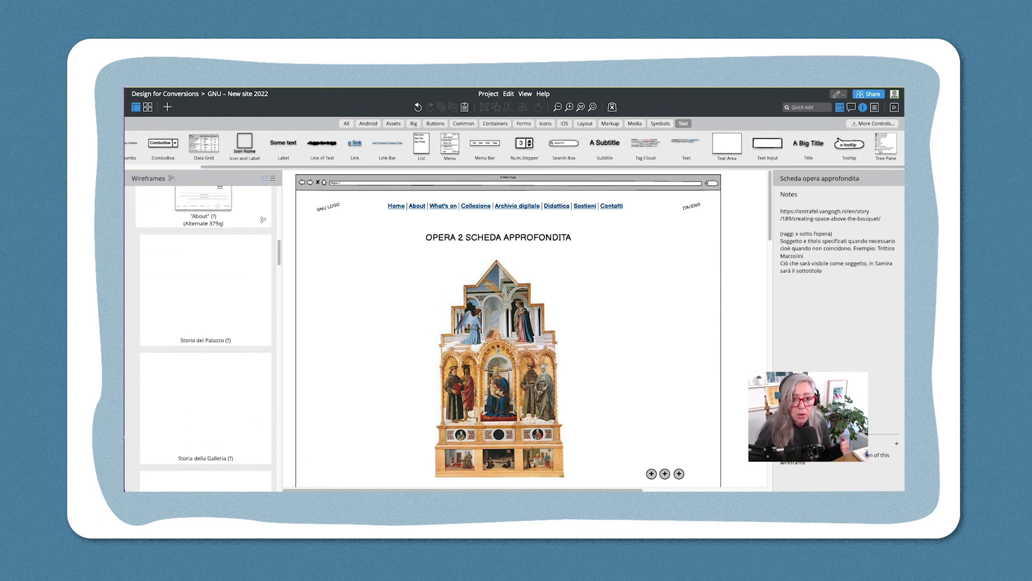
left_click(619, 322)
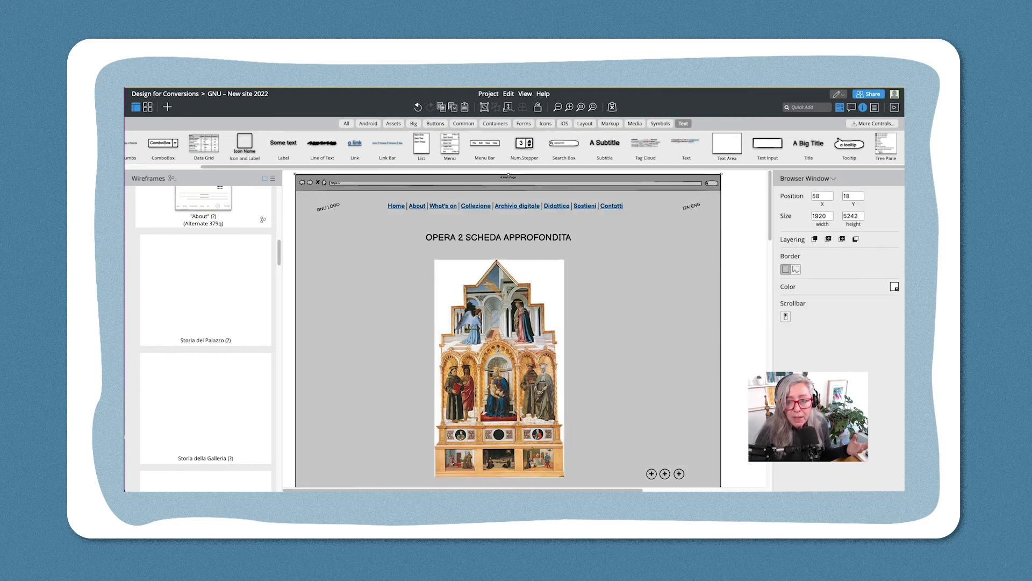
key("Escape")
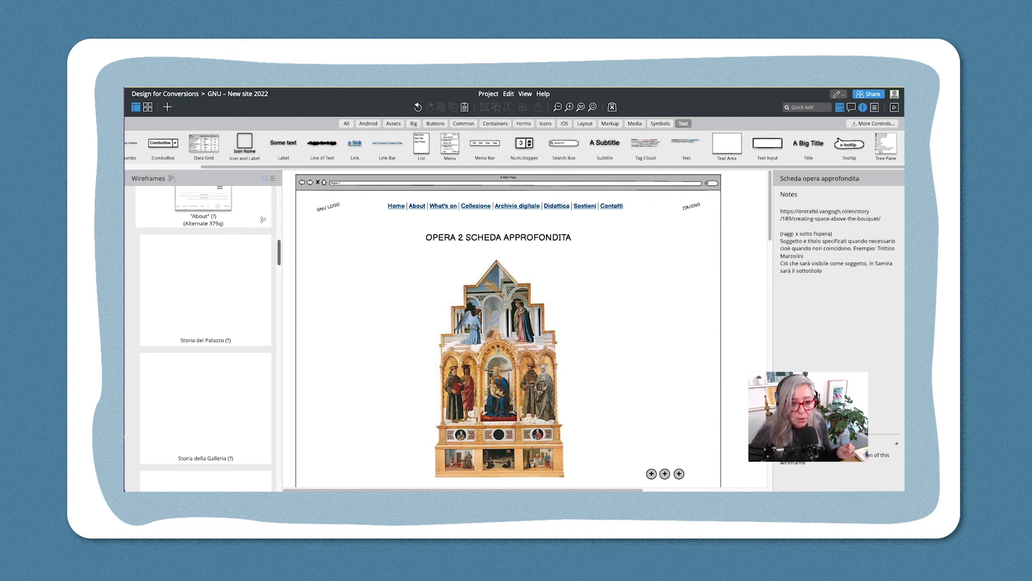
scroll(203, 339, "up", 10)
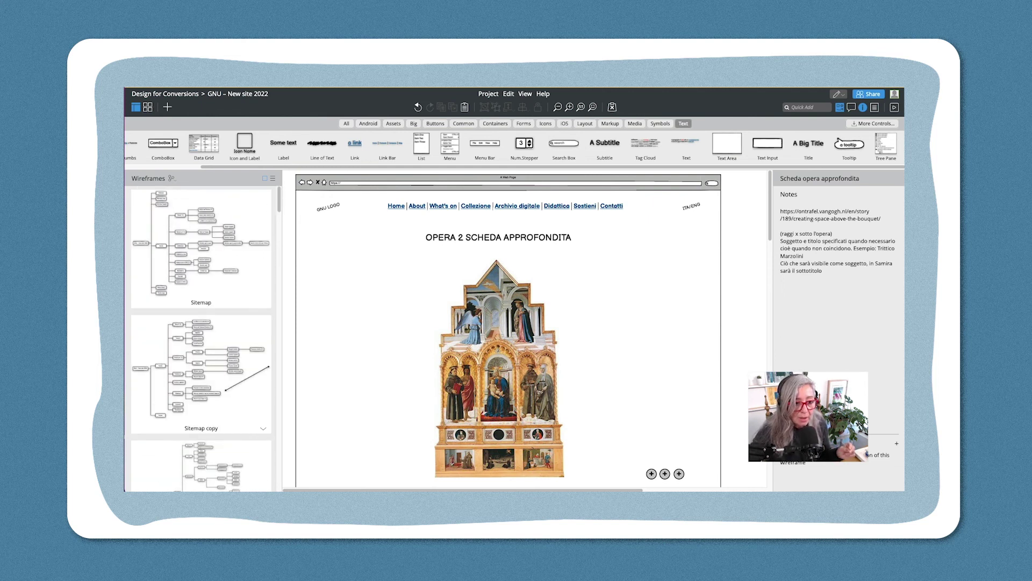
left_click(200, 465)
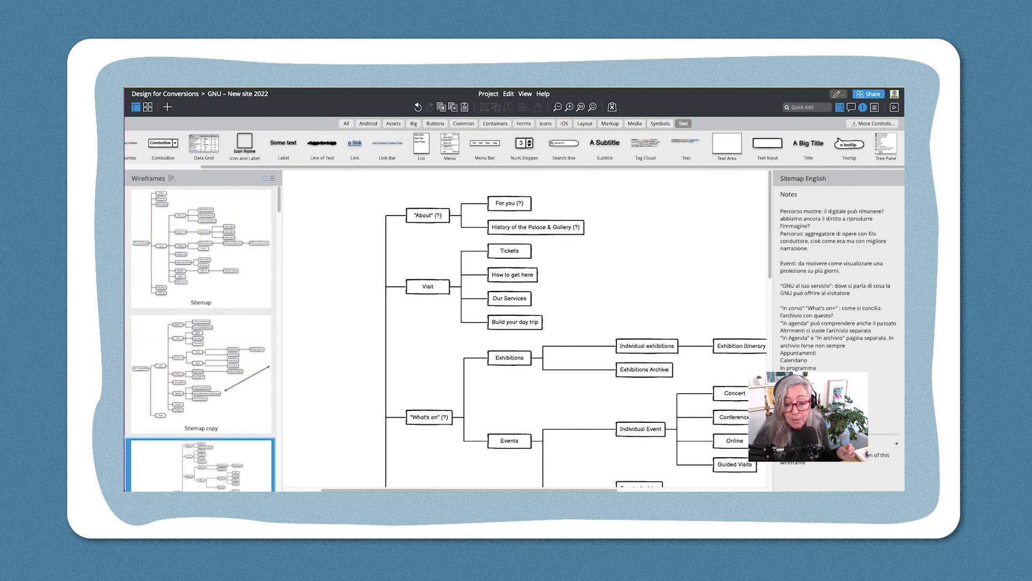
Zoom out and scroll the Sitemap English tree to review the Collection, Digital Archive, Education, Contact and Support us branches
key("ctrl+minus")
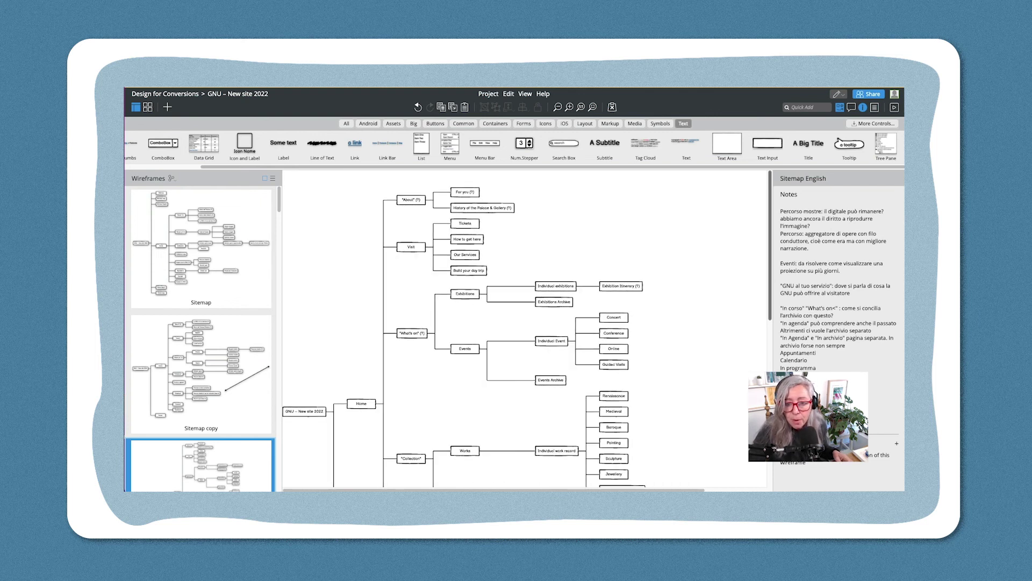
scroll(526, 328, "down", 5)
scroll(528, 328, "down", 2)
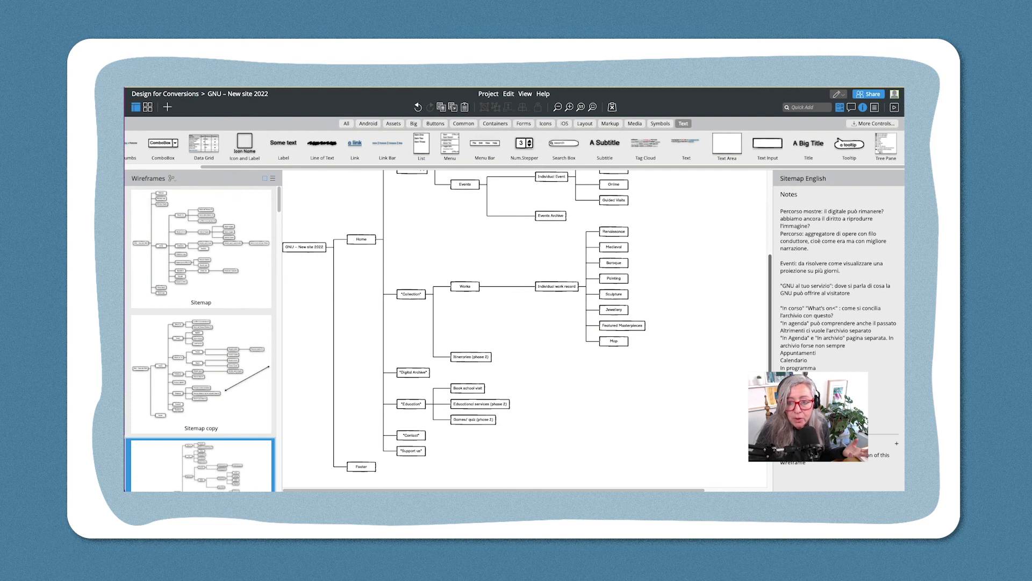
scroll(524, 328, "up", 5)
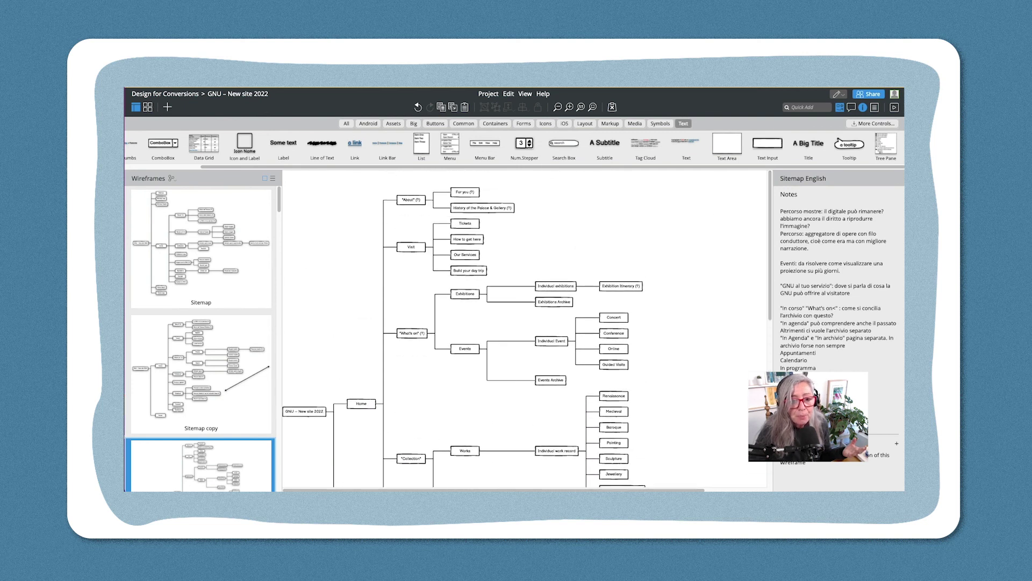